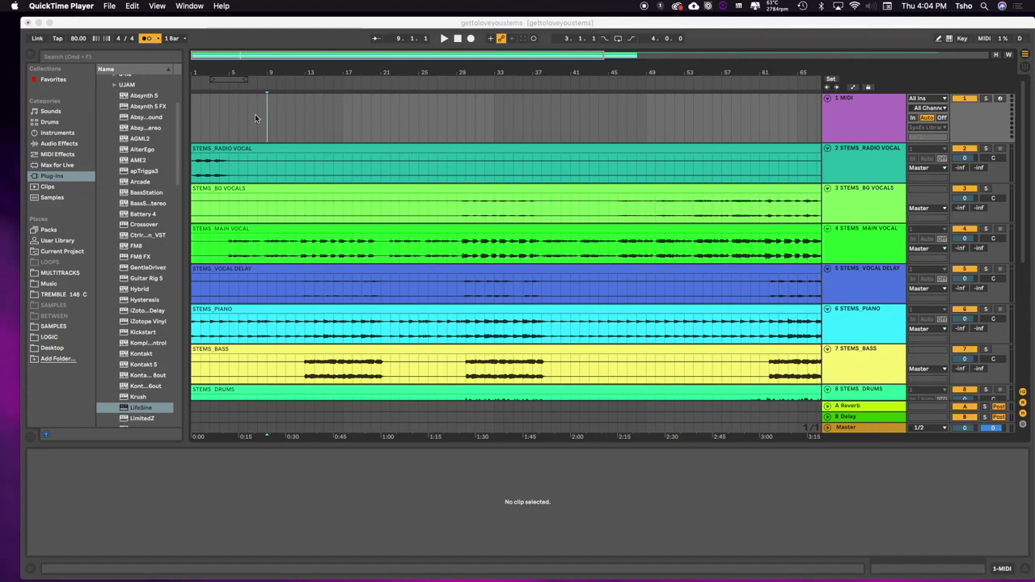
Check the SysEx Librarian web page in Chrome, then return to Live
mouse_move(2, 356)
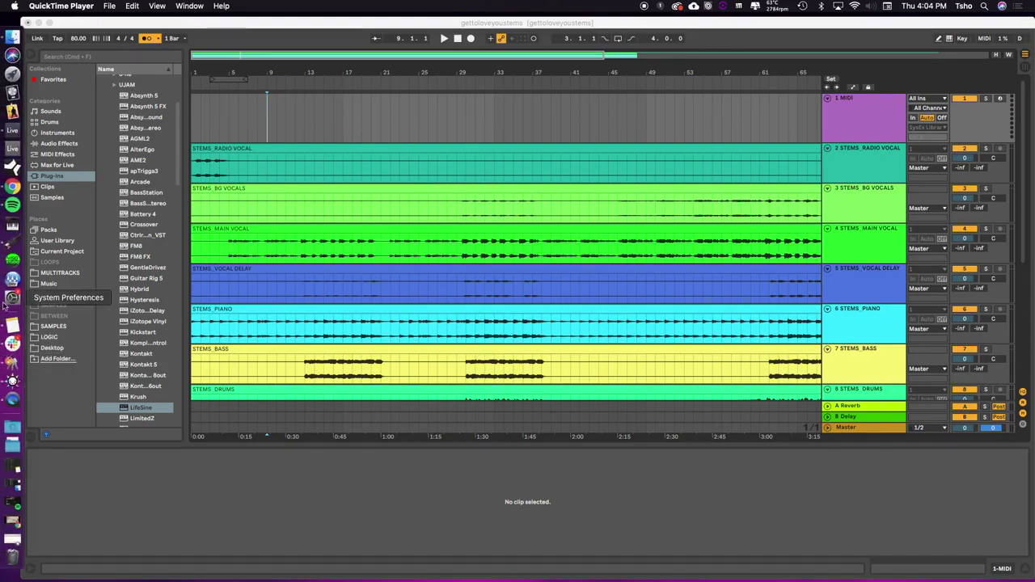
click(12, 187)
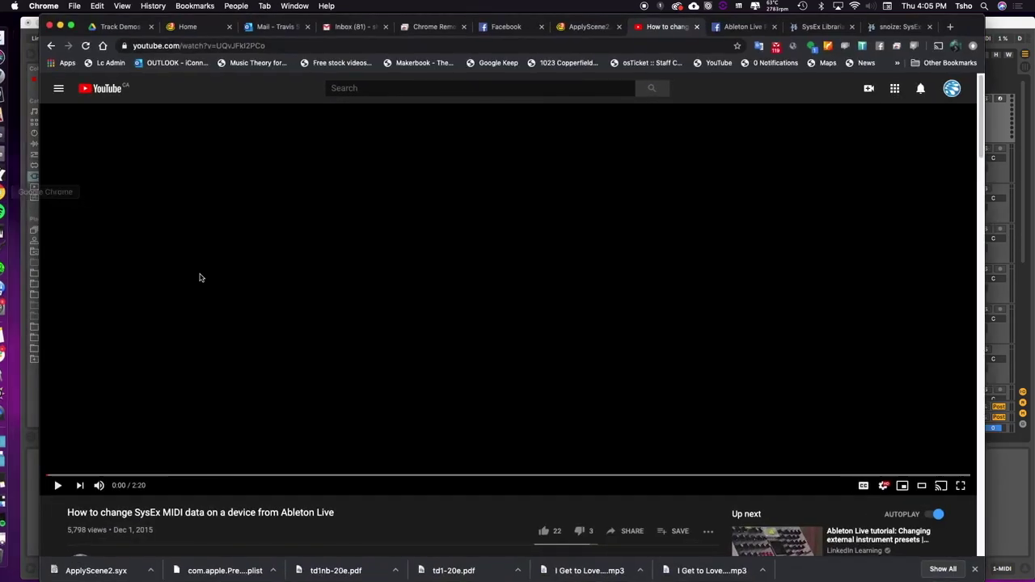
click(898, 27)
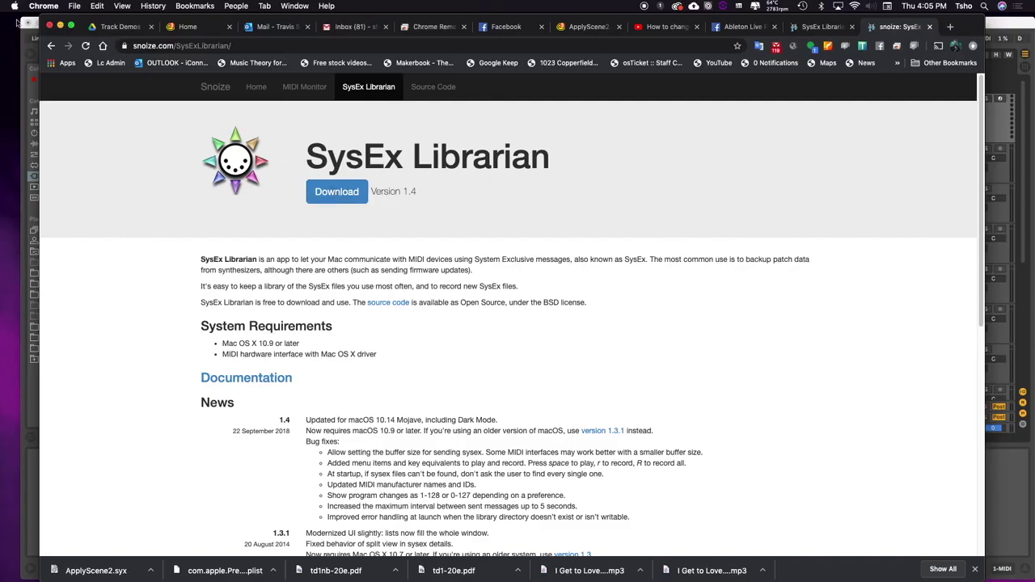
click(60, 26)
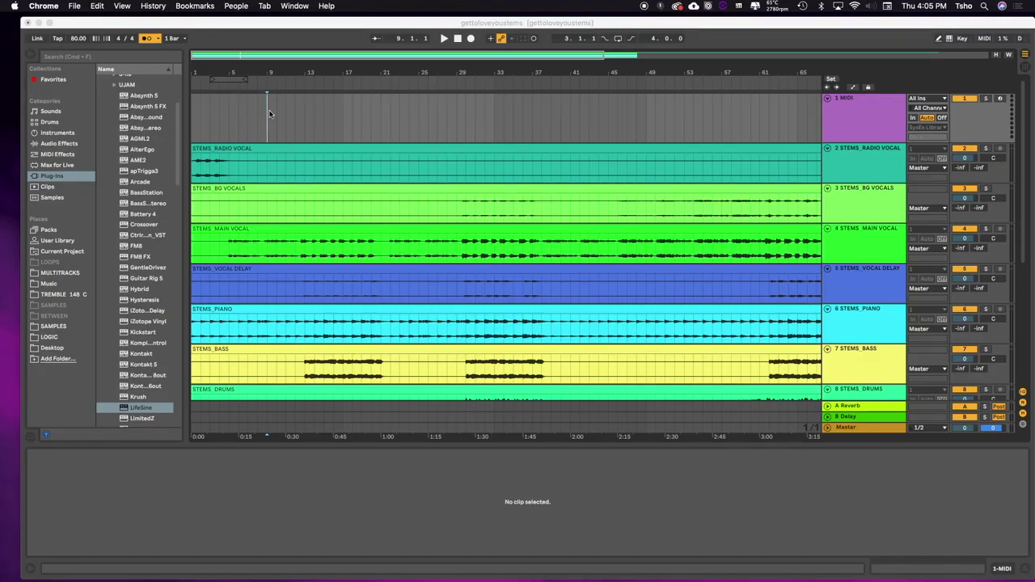
Remove the bar-9 clip and the old 1 MIDI track
double_click(270, 113)
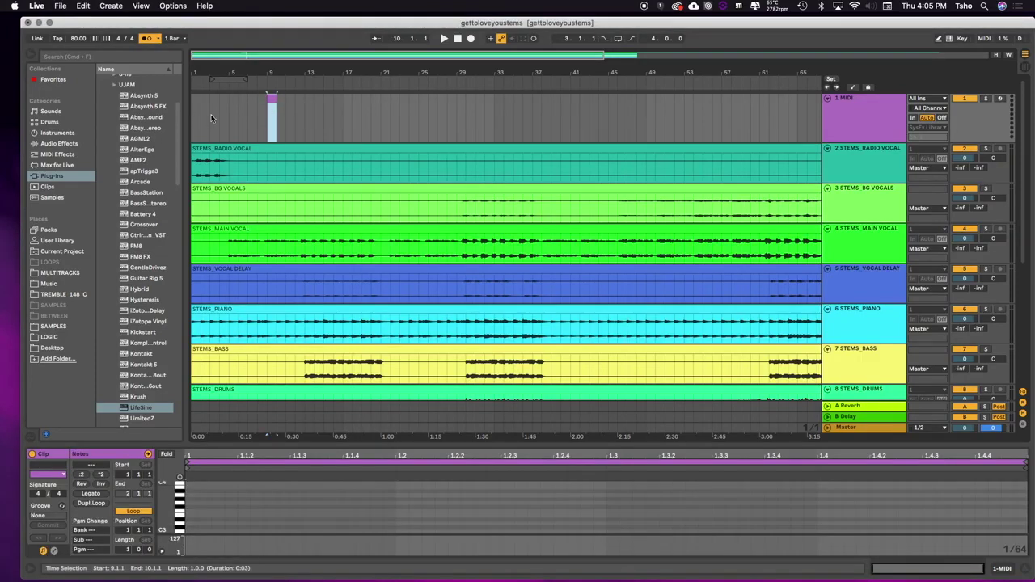
click(273, 118)
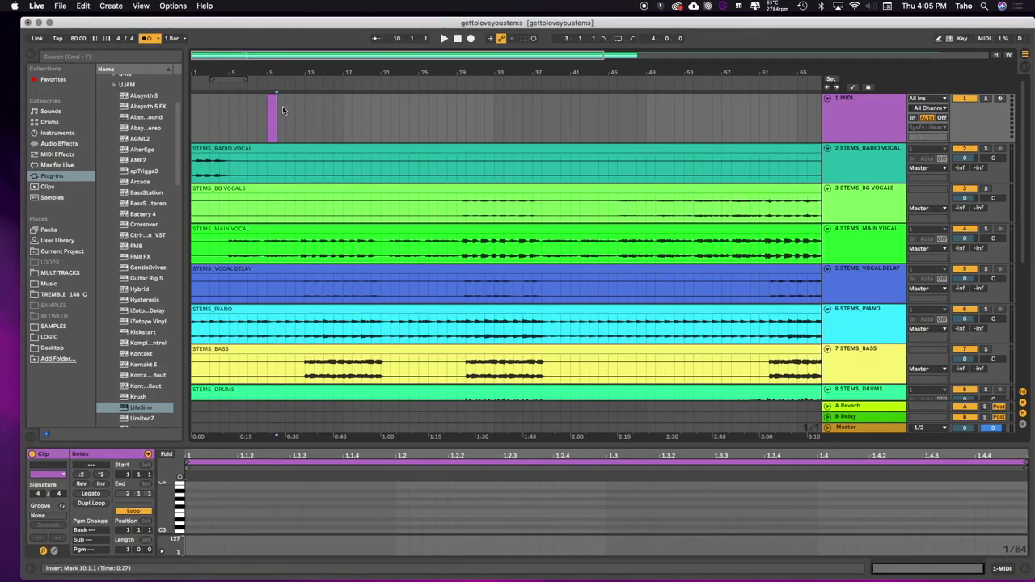
key(Delete)
click(883, 119)
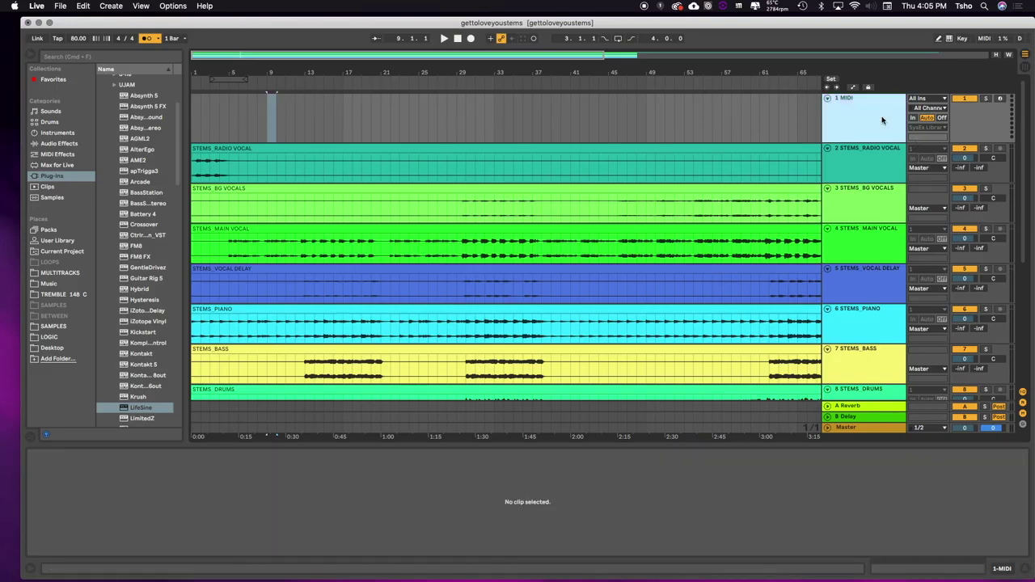
key(Delete)
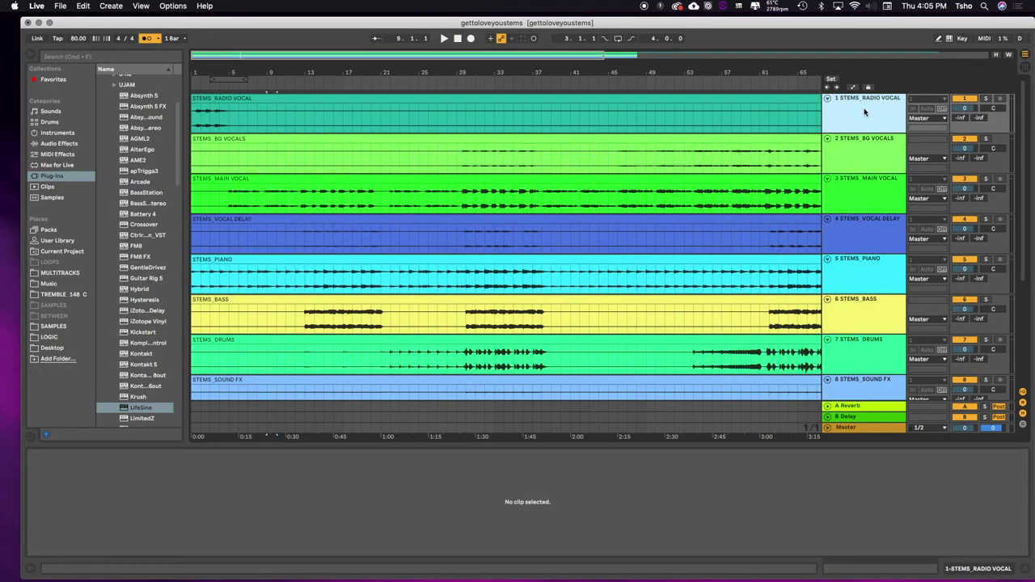
Insert a new MIDI track and move it to the top of the arrangement
key(super+shift+t)
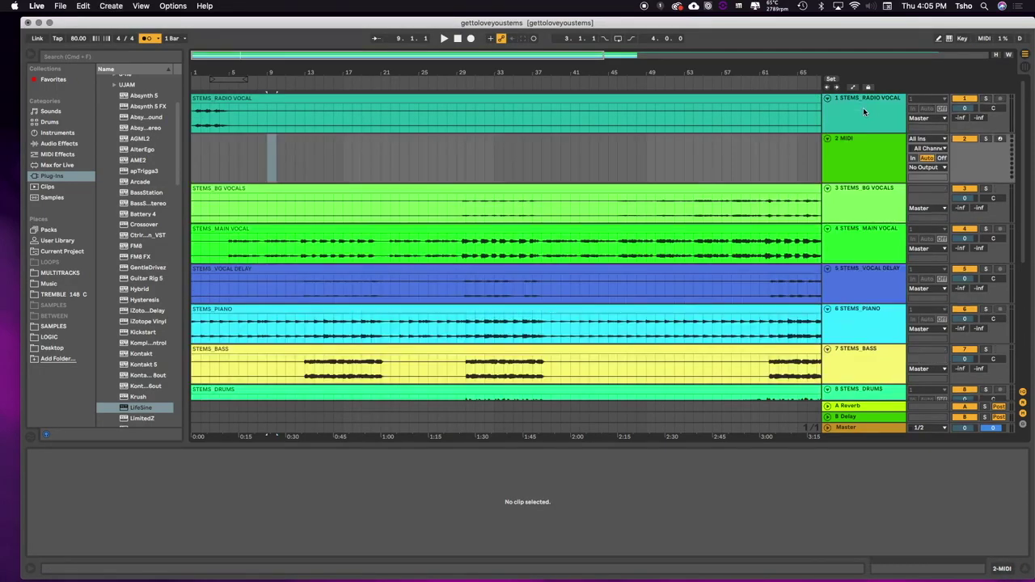
click(874, 161)
drag(873, 161, 862, 104)
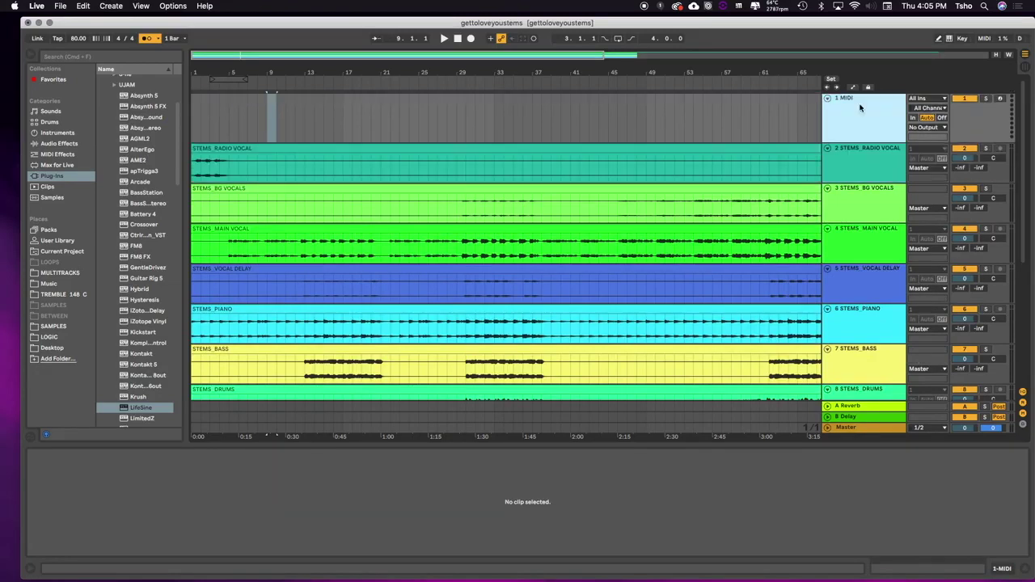
Create a one-bar MIDI clip at bar 9 that sends program change 3
click(274, 113)
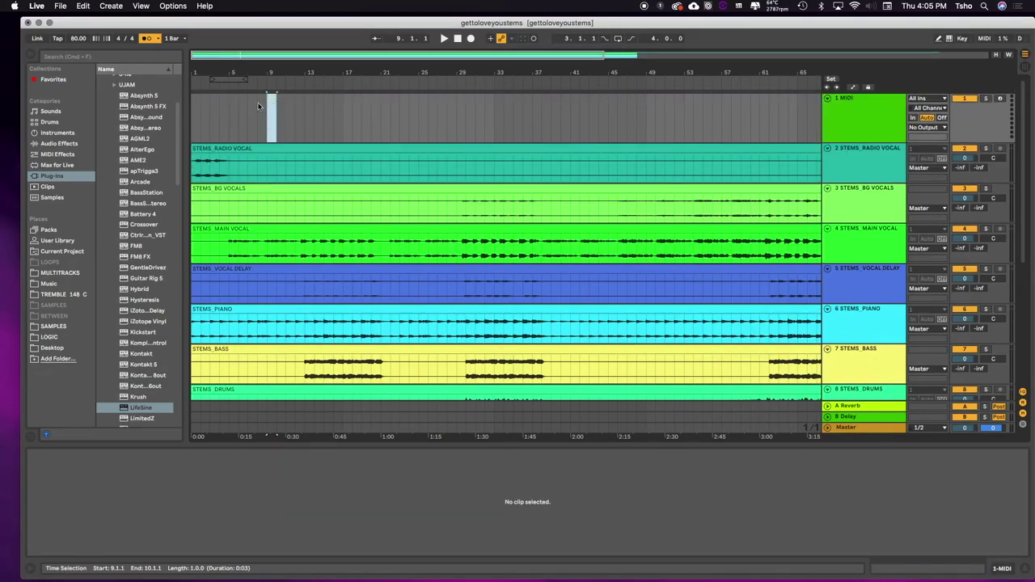
click(271, 108)
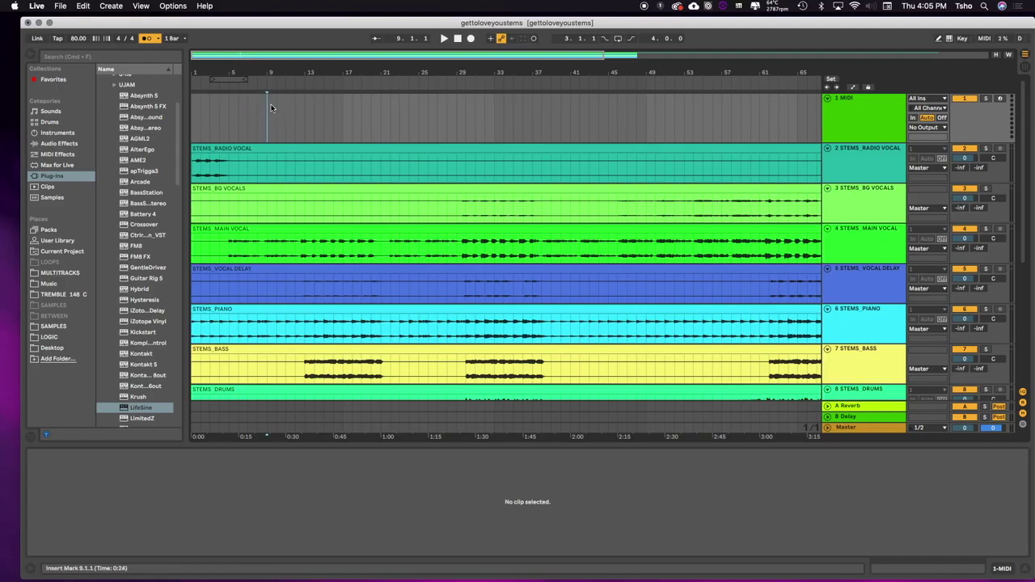
key(super+shift+m)
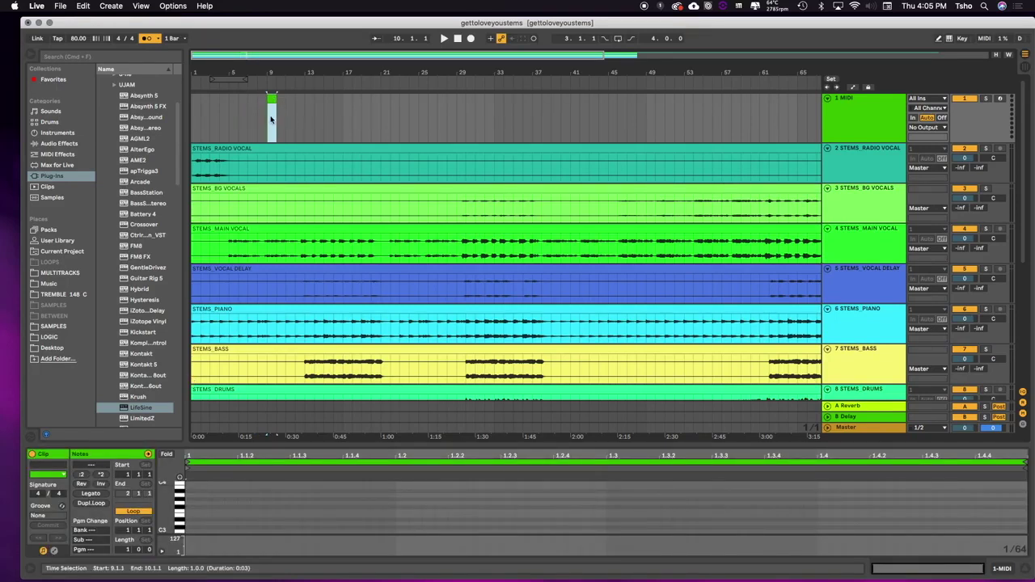
click(98, 553)
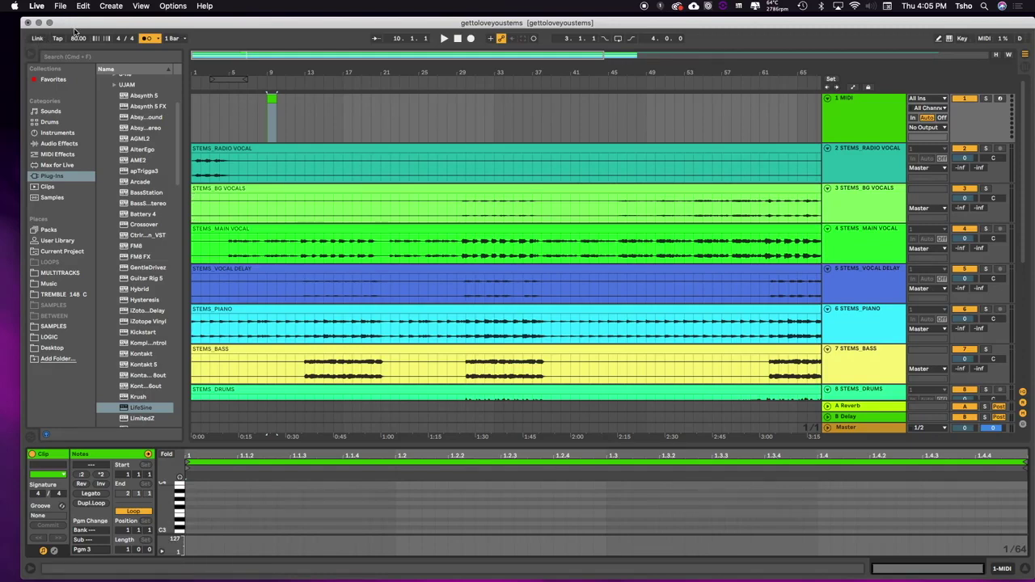
key(super+comma)
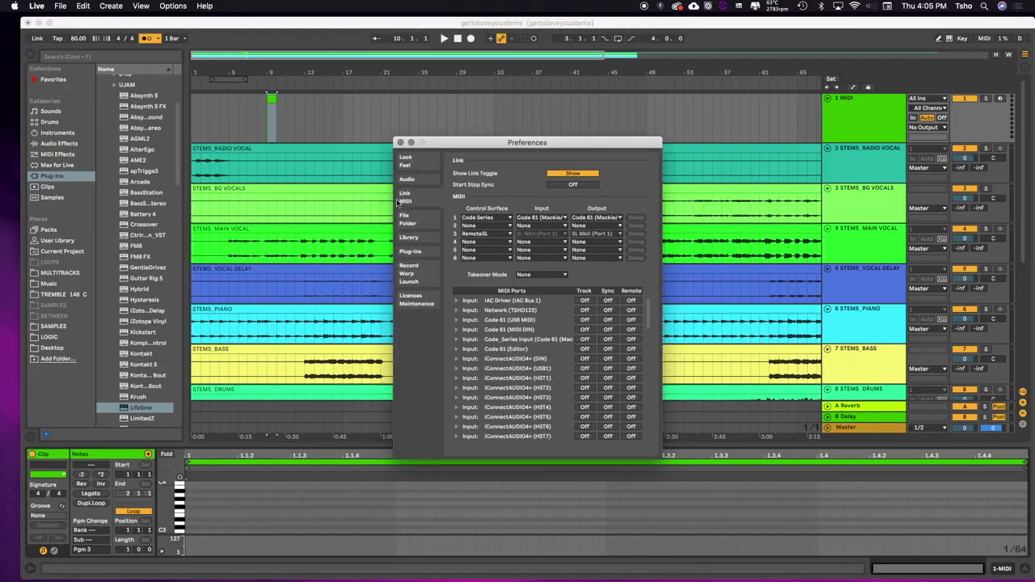
Review the Link/MIDI preferences, scrolling through the MIDI Ports list and their Track/Remote settings
click(414, 181)
click(411, 196)
scroll(558, 368, down, 15)
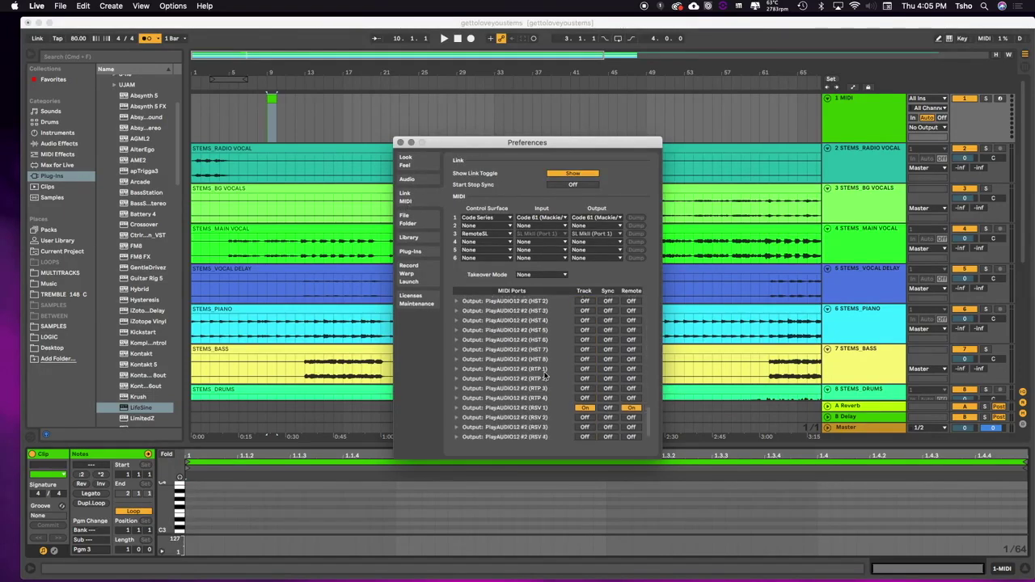
scroll(531, 397, up, 5)
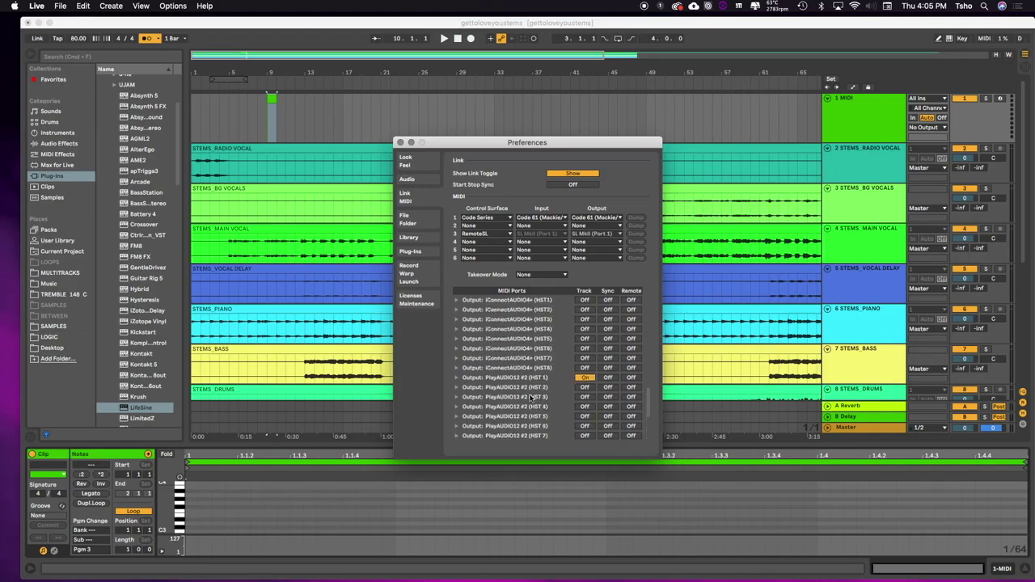
scroll(532, 398, down, 5)
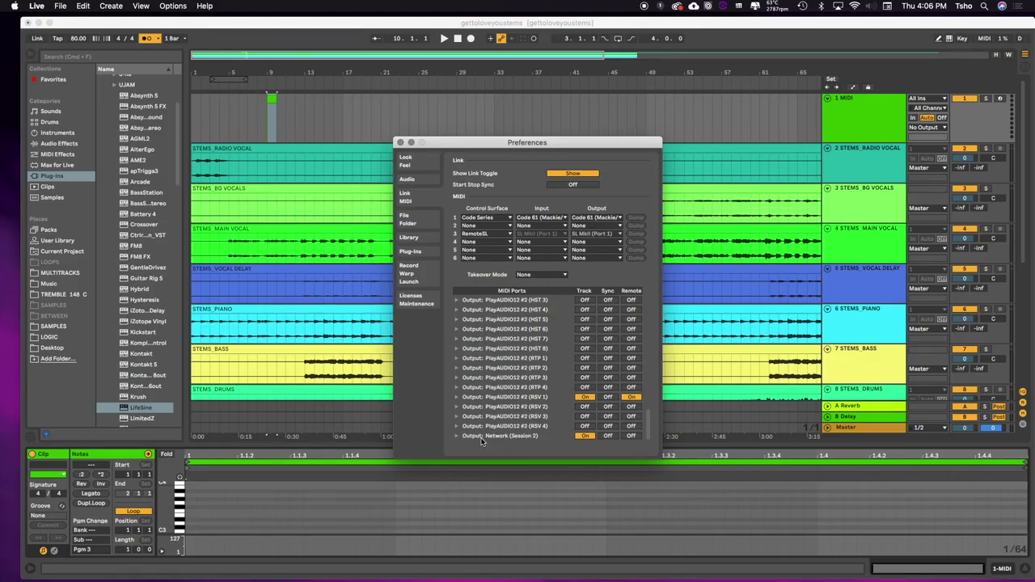
Launch SysEx Librarian and position its window over Live
mouse_move(3, 406)
click(13, 385)
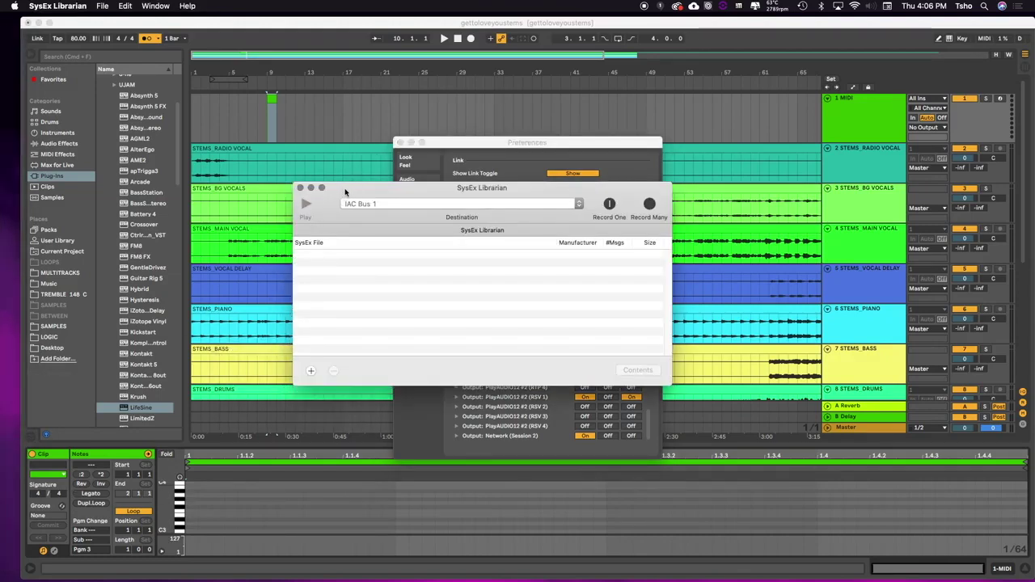
drag(346, 192, 207, 70)
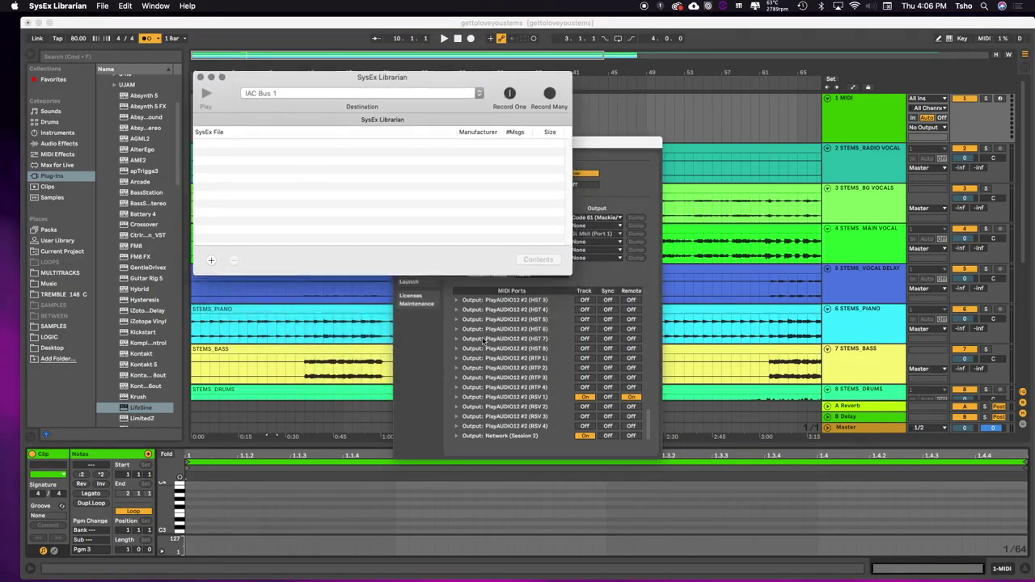
click(485, 341)
click(299, 95)
drag(285, 78, 354, 176)
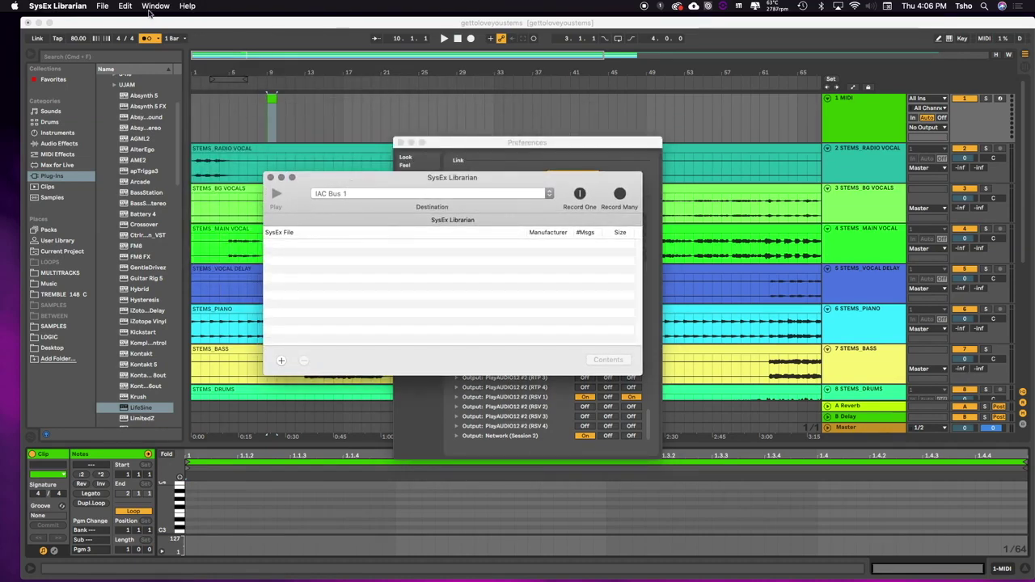
In SysEx Librarian preferences, set the pause between messages to 0 ms and receive timeout to 721 ms
click(51, 7)
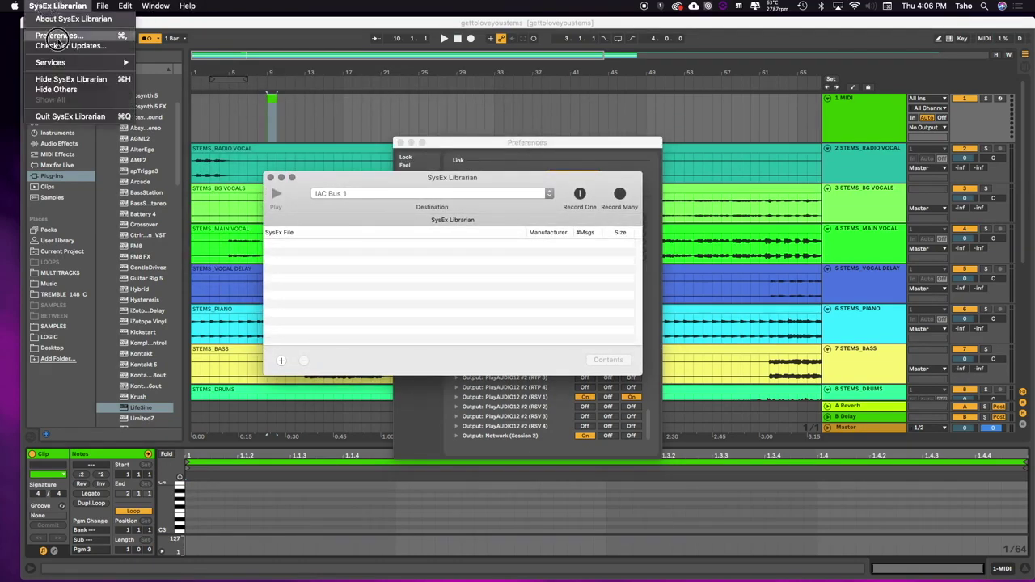
click(50, 29)
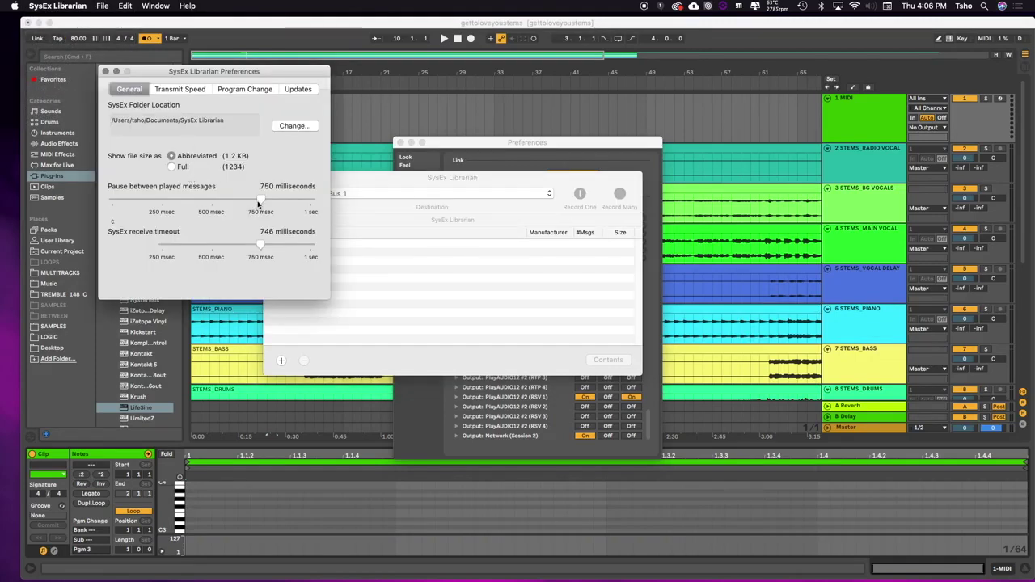
drag(260, 199, 6, 204)
drag(259, 245, 162, 246)
Turn on Listen for program changes in the Program Change settings
click(180, 89)
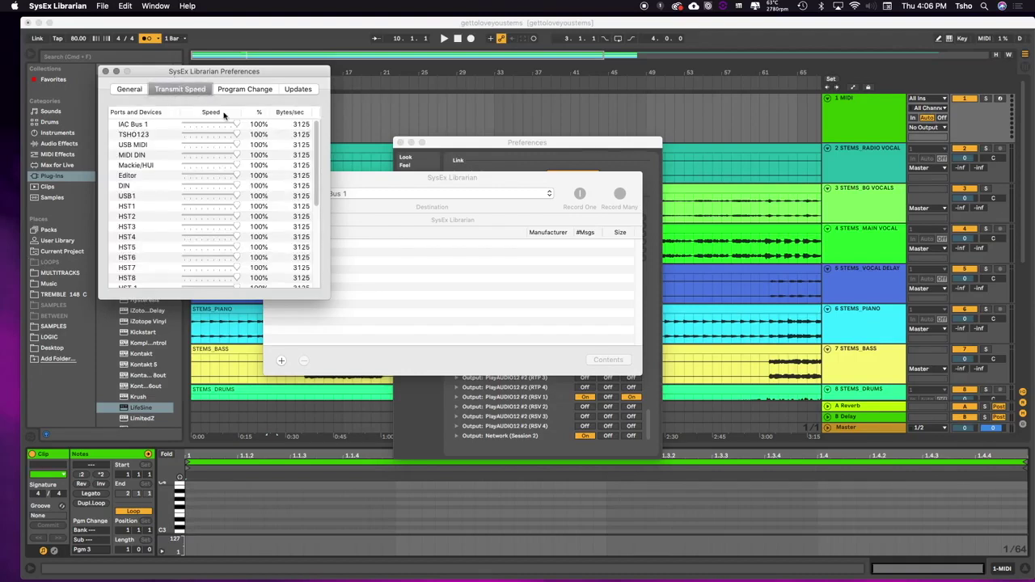
click(239, 90)
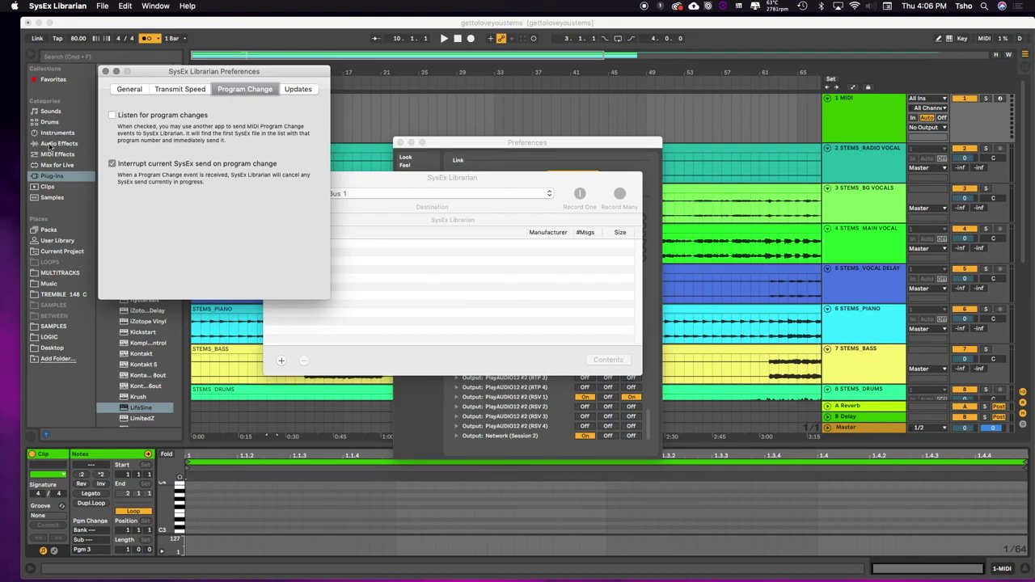
click(113, 116)
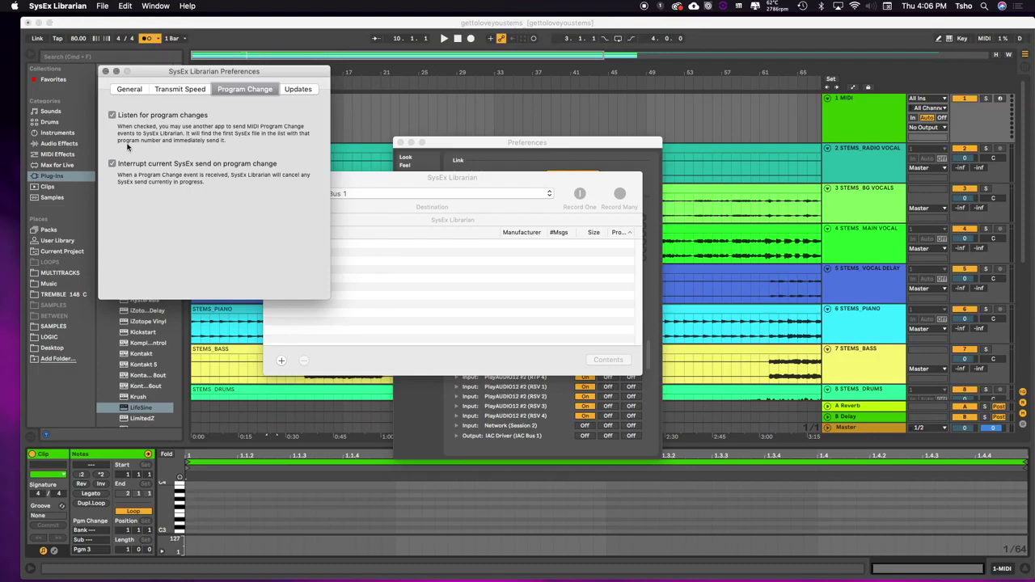
Set the SysEx Librarian output port's Remote to Off in Live's Link/MIDI preferences, keeping Track on
click(105, 71)
click(524, 386)
scroll(523, 384, down, 5)
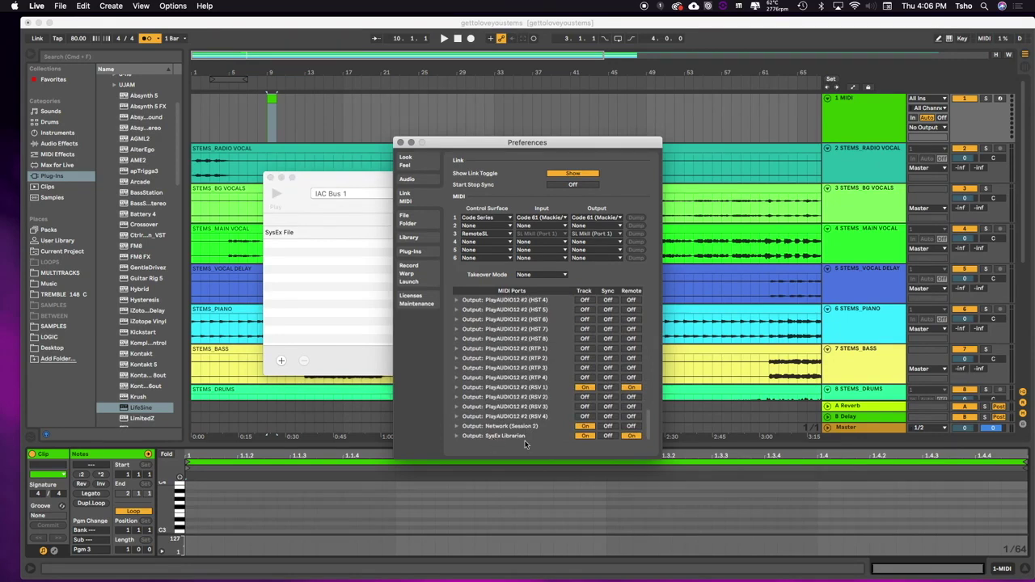
click(631, 436)
click(401, 144)
mouse_move(12, 230)
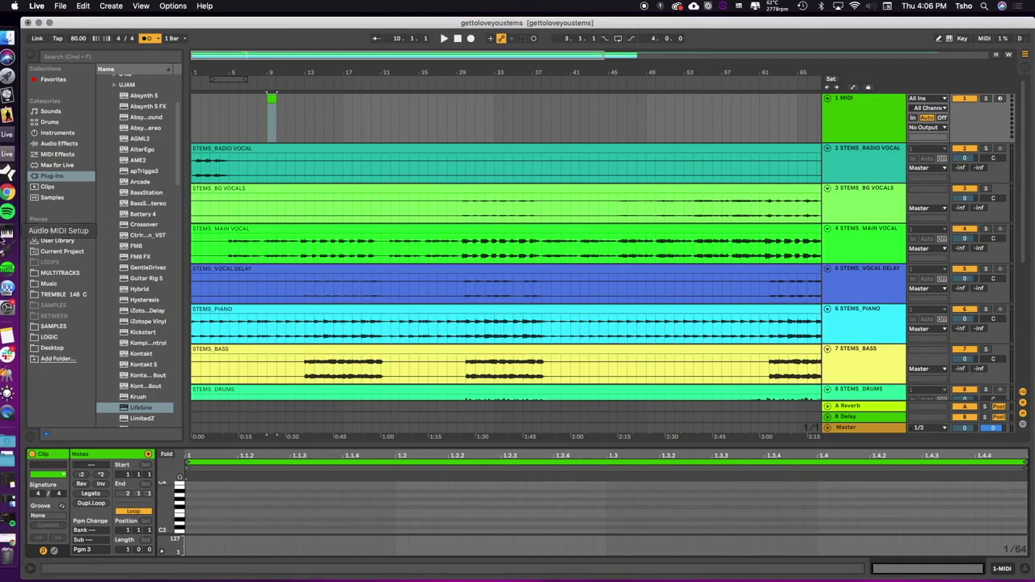
Switch SysEx Librarian's destination from IAC Bus 1 to HST 1
click(12, 394)
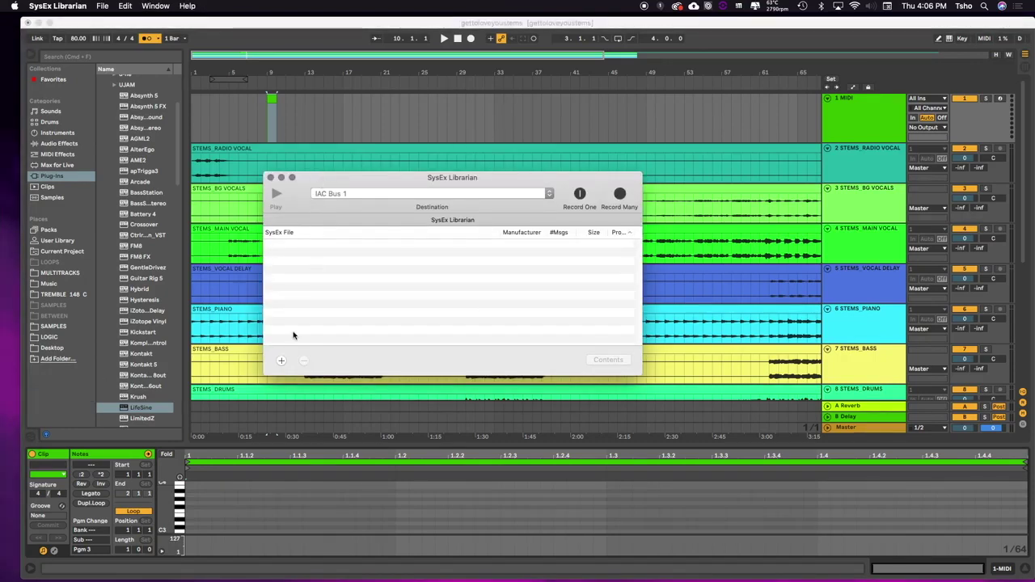
click(340, 195)
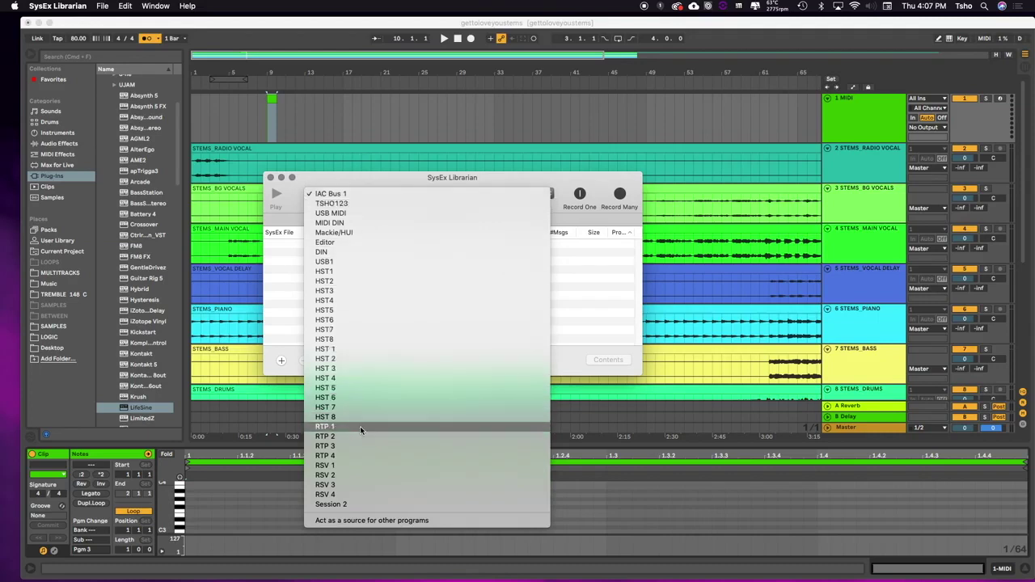
click(348, 349)
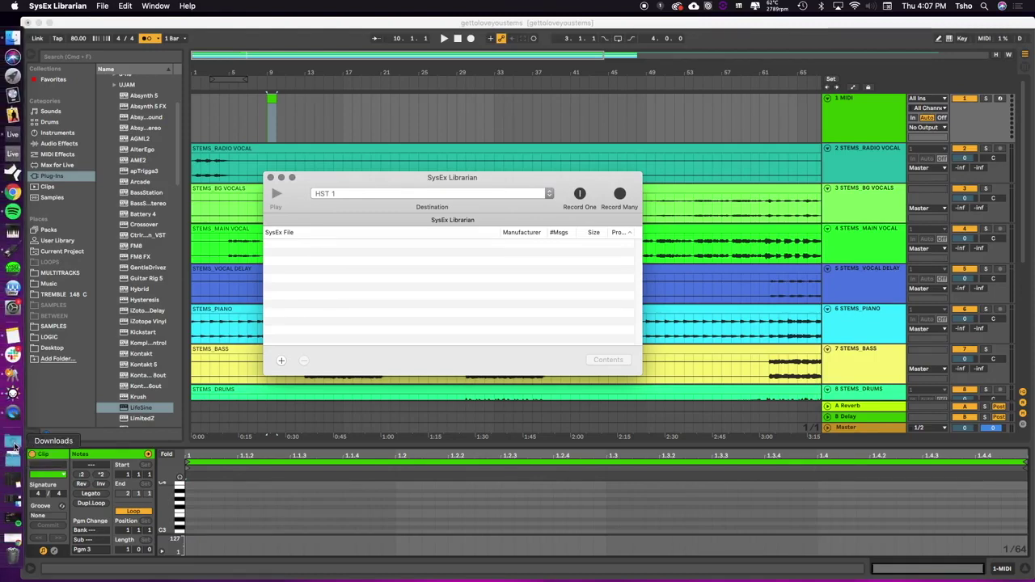
click(280, 363)
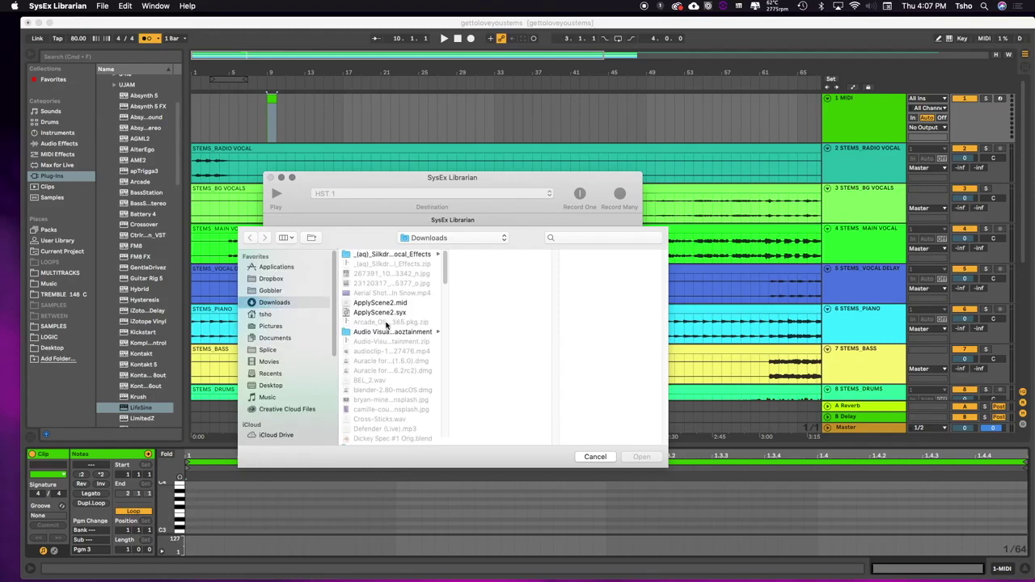
Open ApplyScene2.syx from Downloads and accept the file-reference warning
click(378, 313)
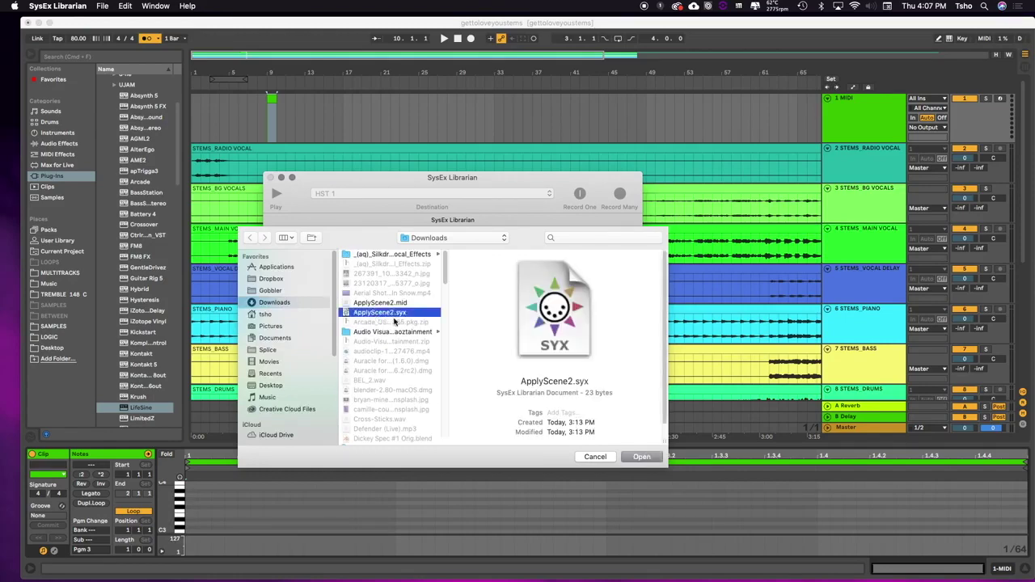
click(639, 456)
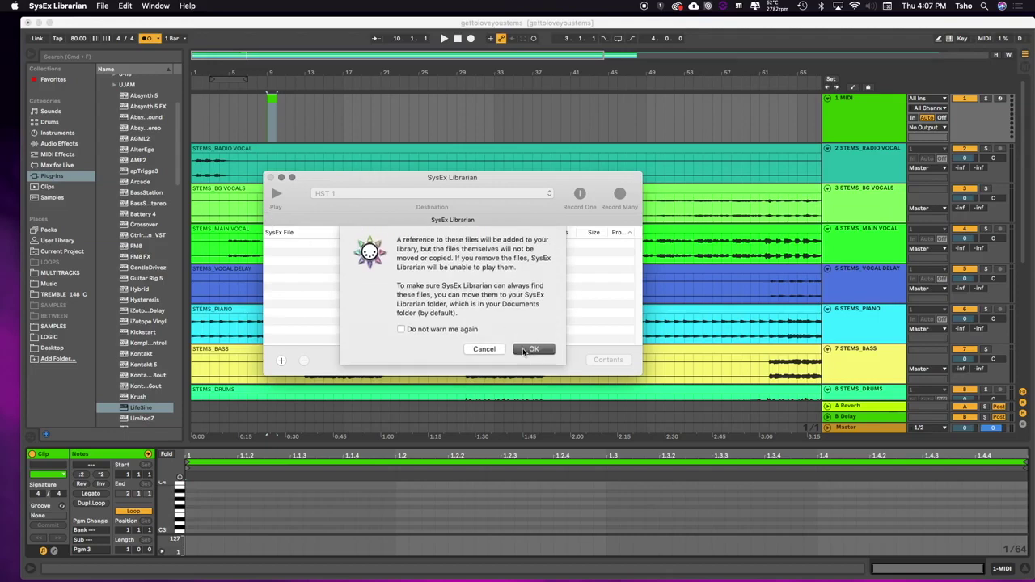
click(533, 349)
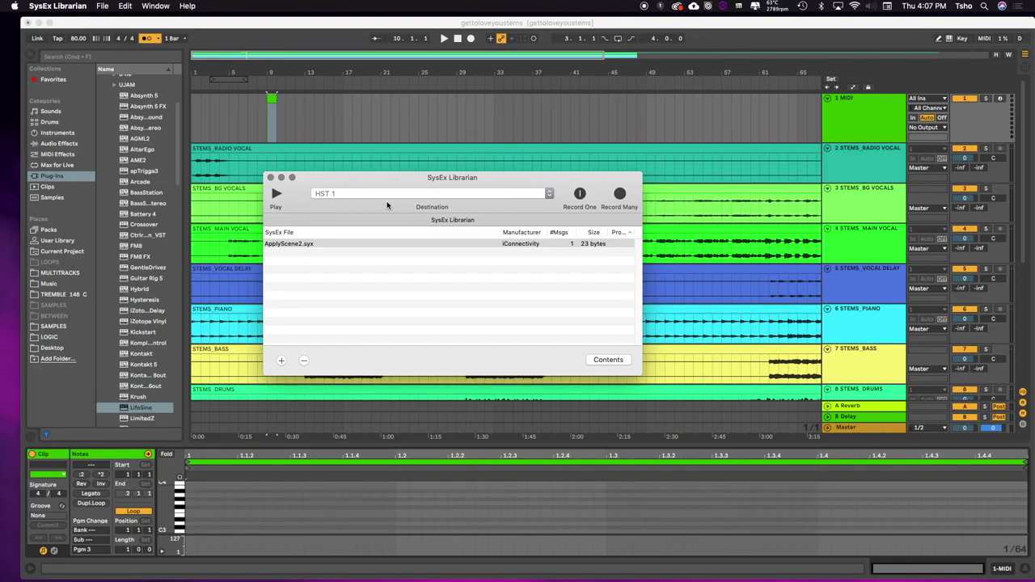
click(341, 196)
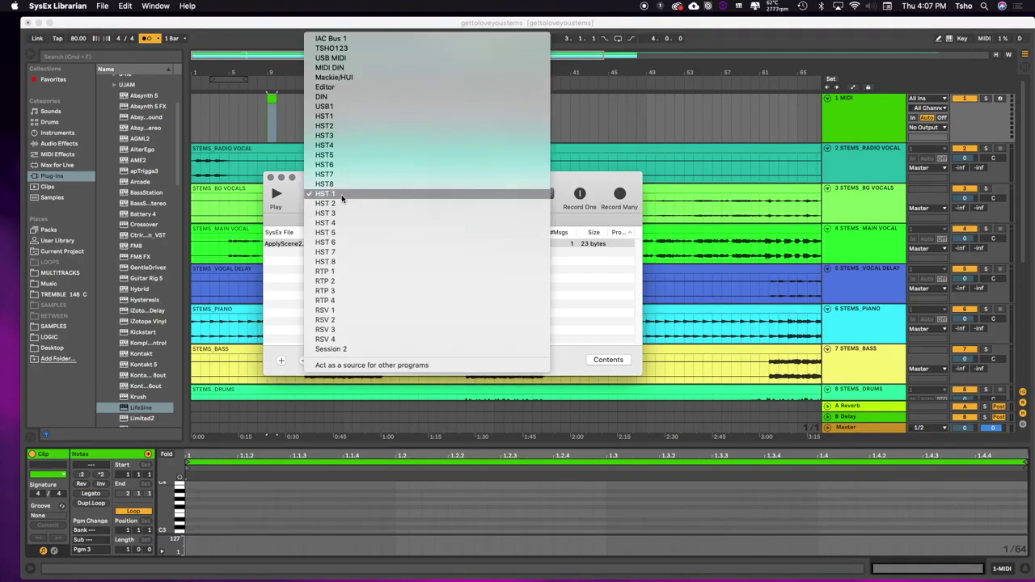
click(341, 195)
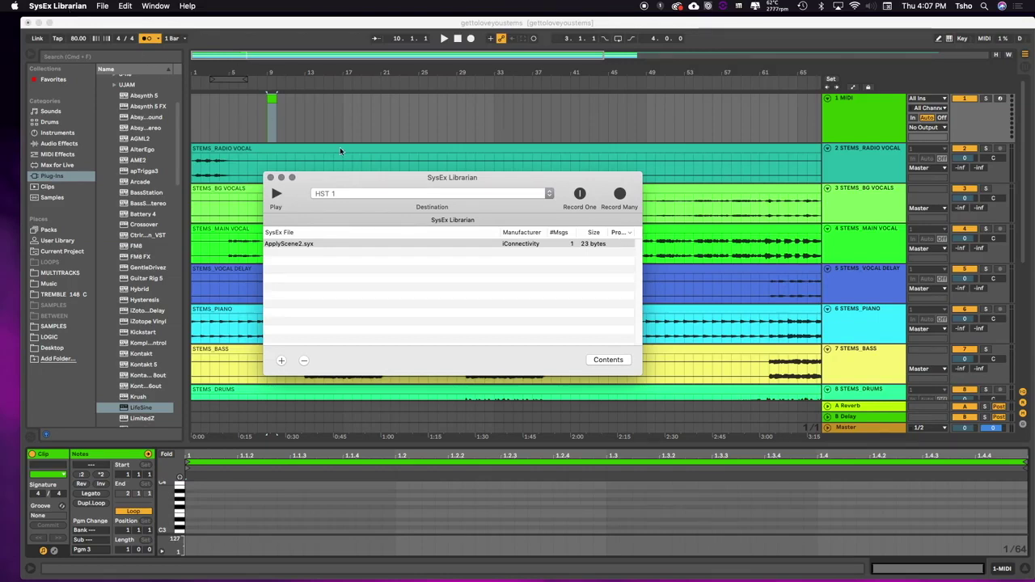
click(620, 245)
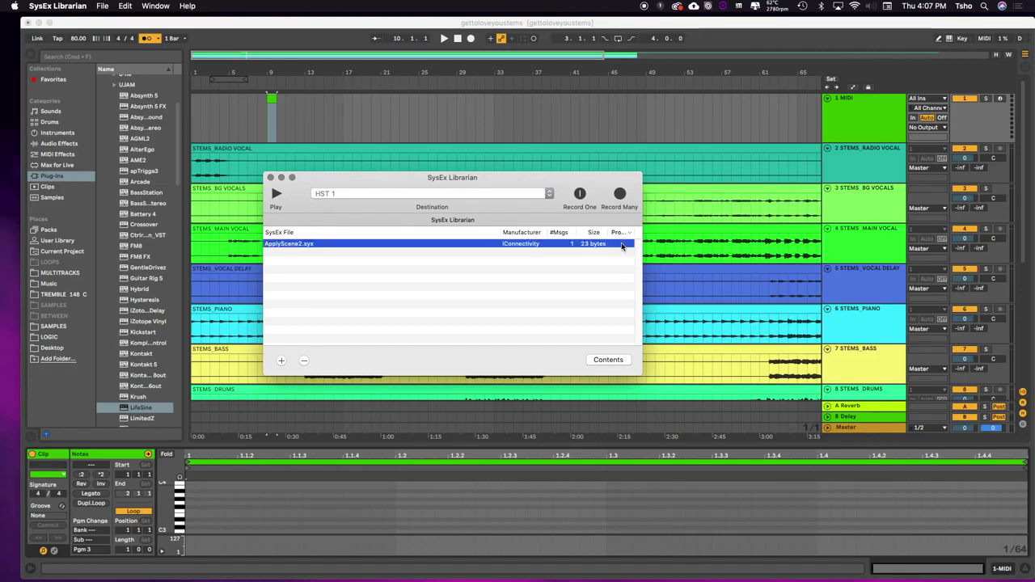
Enter program number 2 in ApplyScene2.syx's Program cell
click(621, 244)
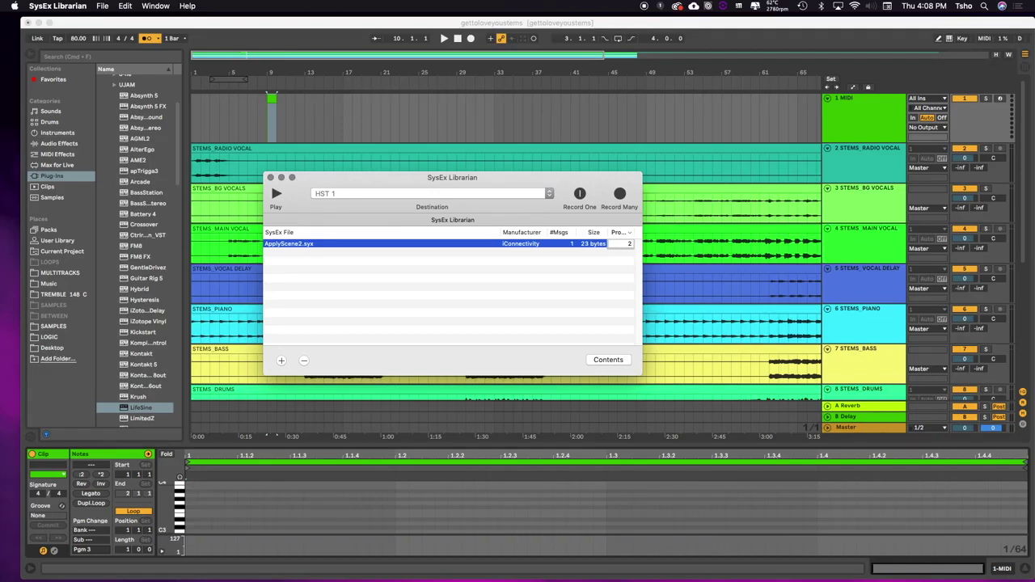
key(Return)
click(256, 86)
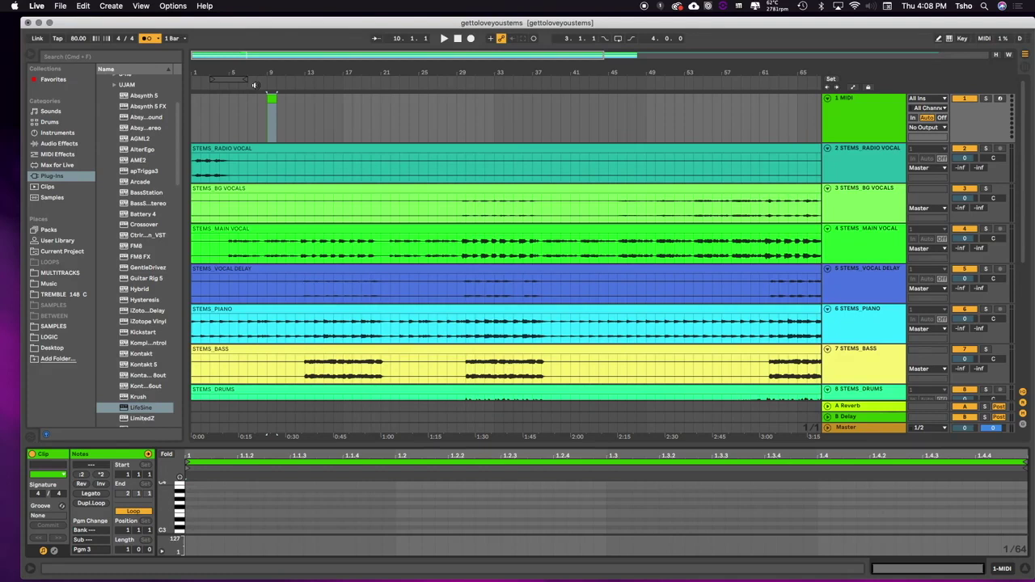
Run a test playback past bar 9, check SysEx Librarian, then stop playback
click(254, 86)
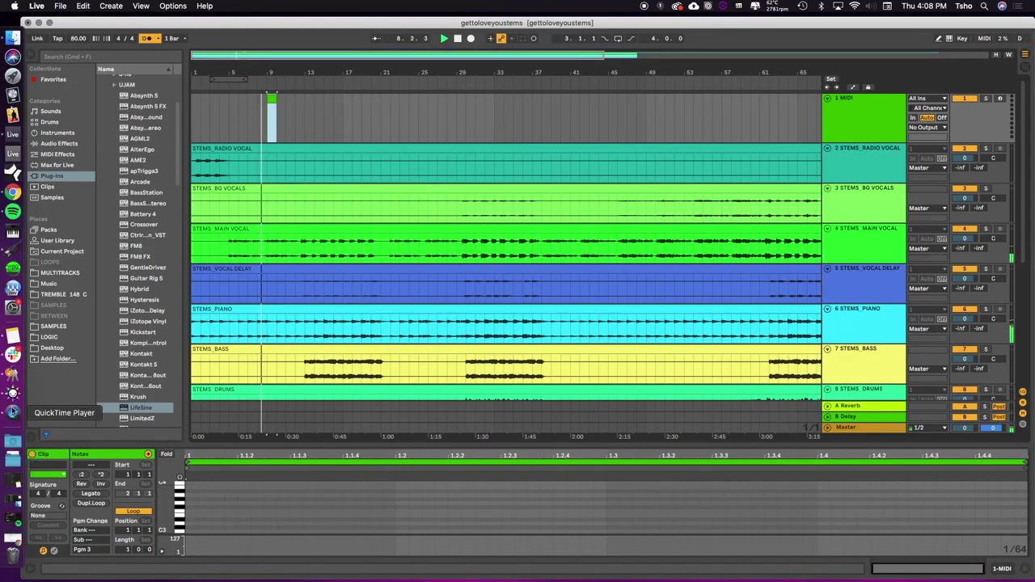
click(12, 413)
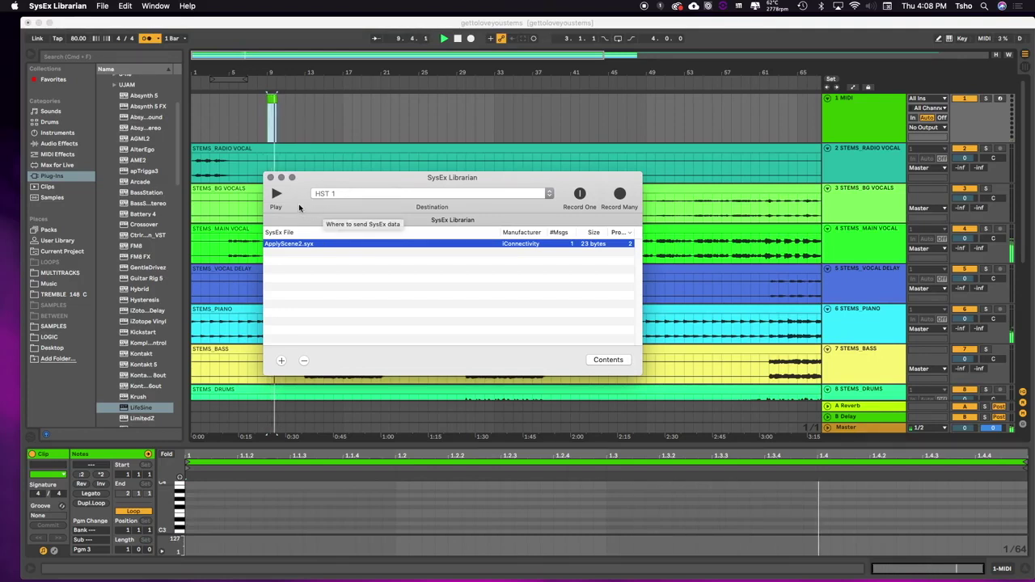
click(459, 38)
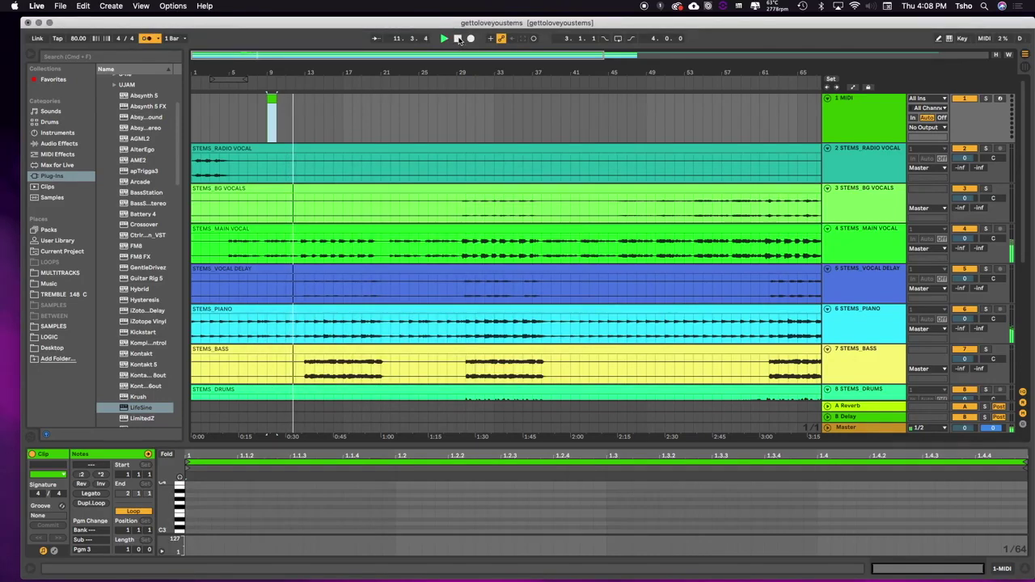
click(458, 38)
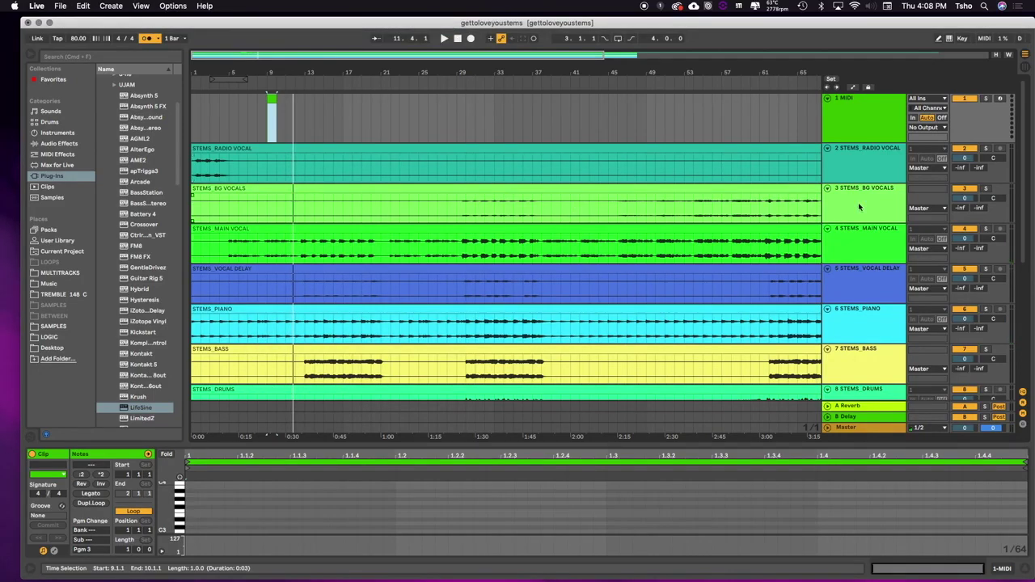
click(867, 109)
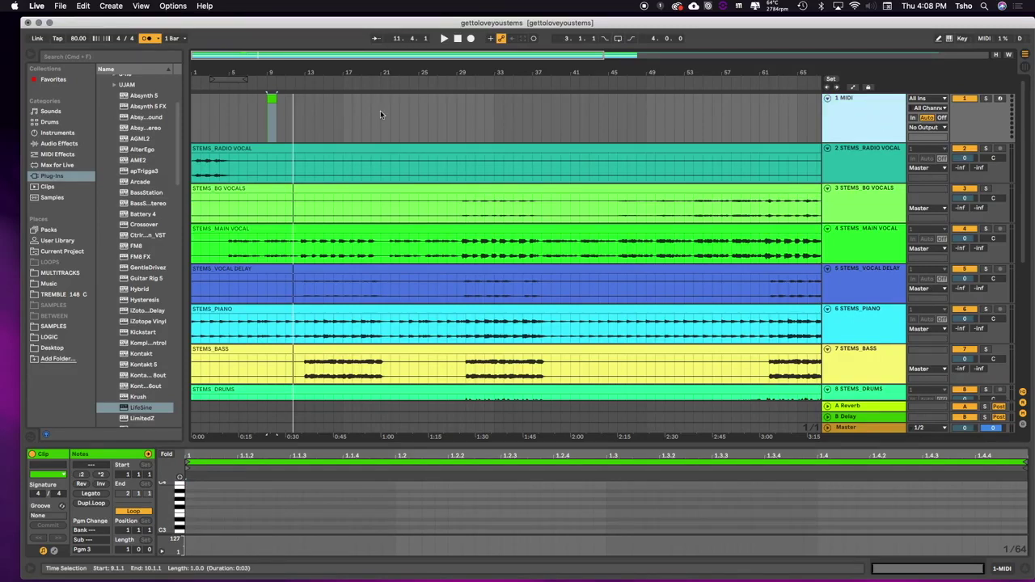
Route track 1 MIDI to SysEx Librarian Ch. 1 and play, sending ApplyScene2.syx to HST 1
click(924, 127)
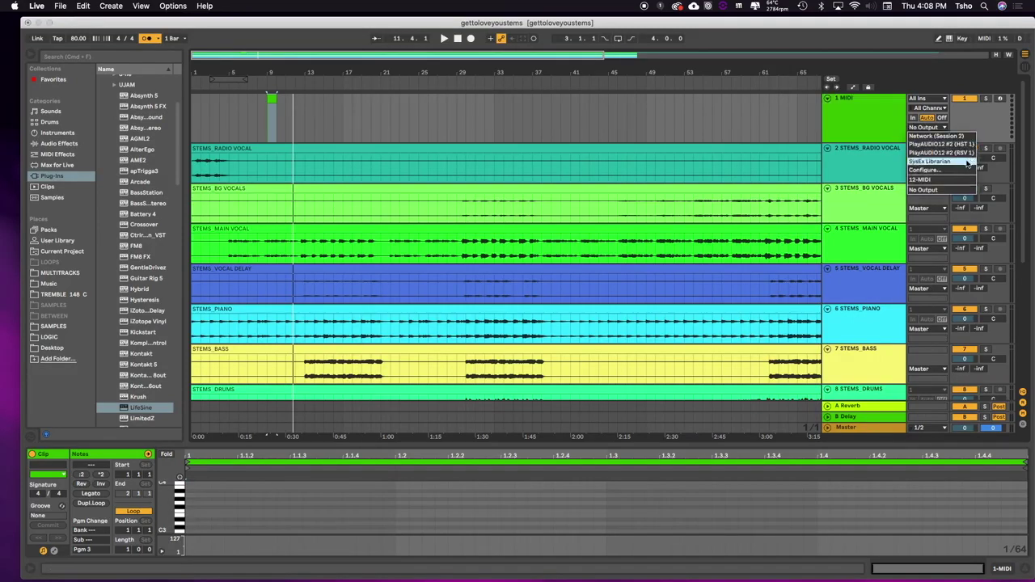
click(971, 162)
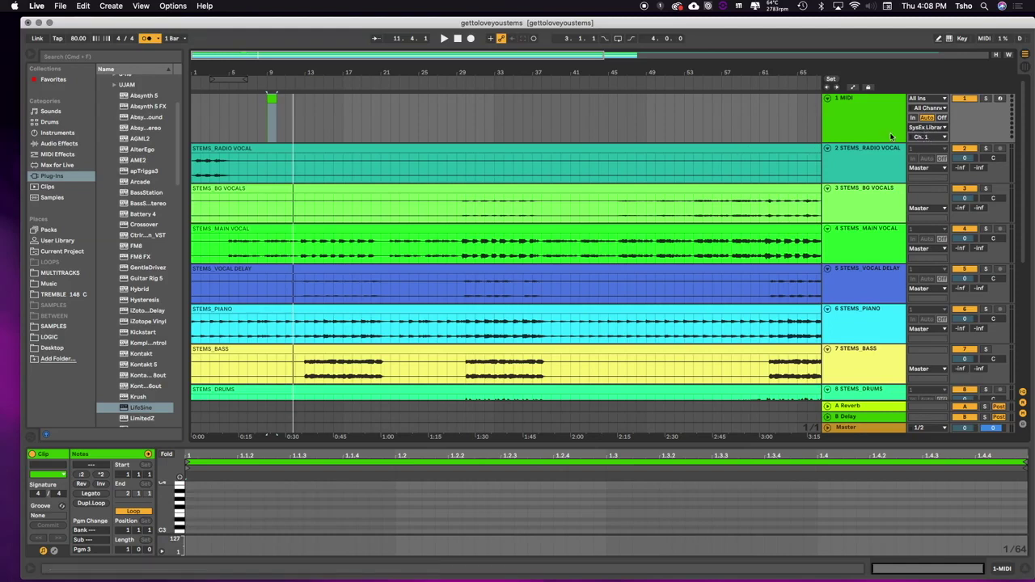
click(248, 87)
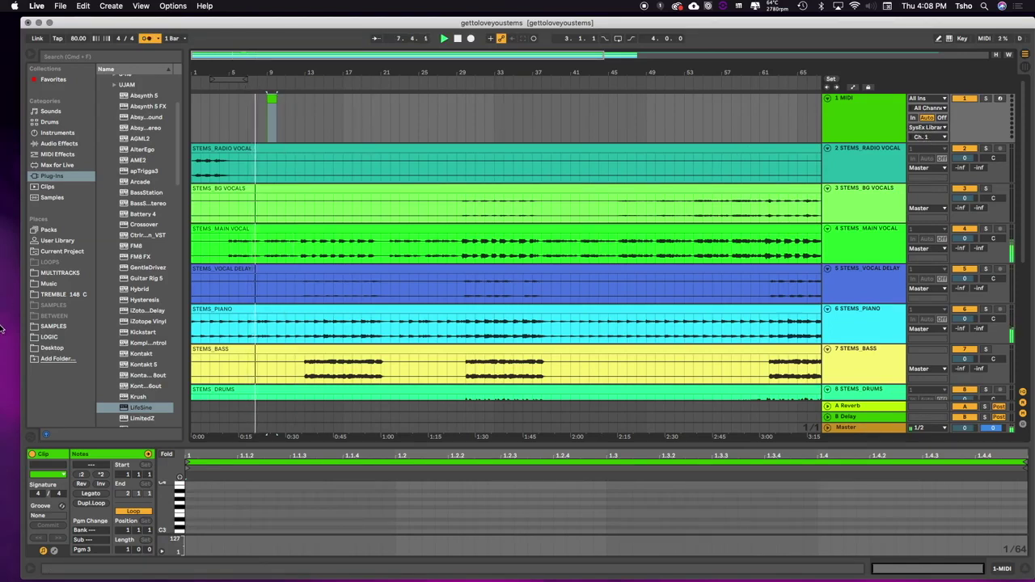
click(12, 376)
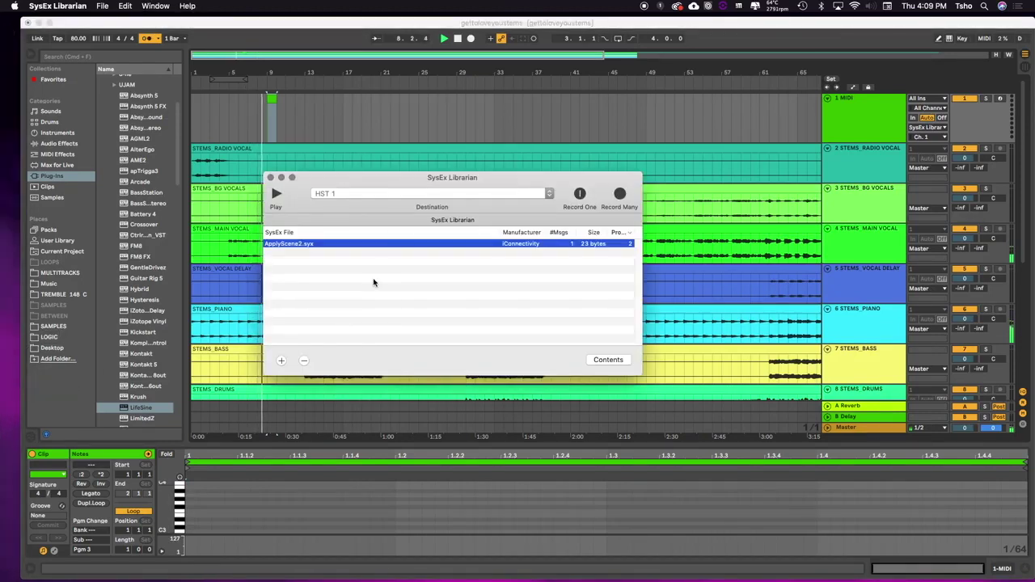
key(space)
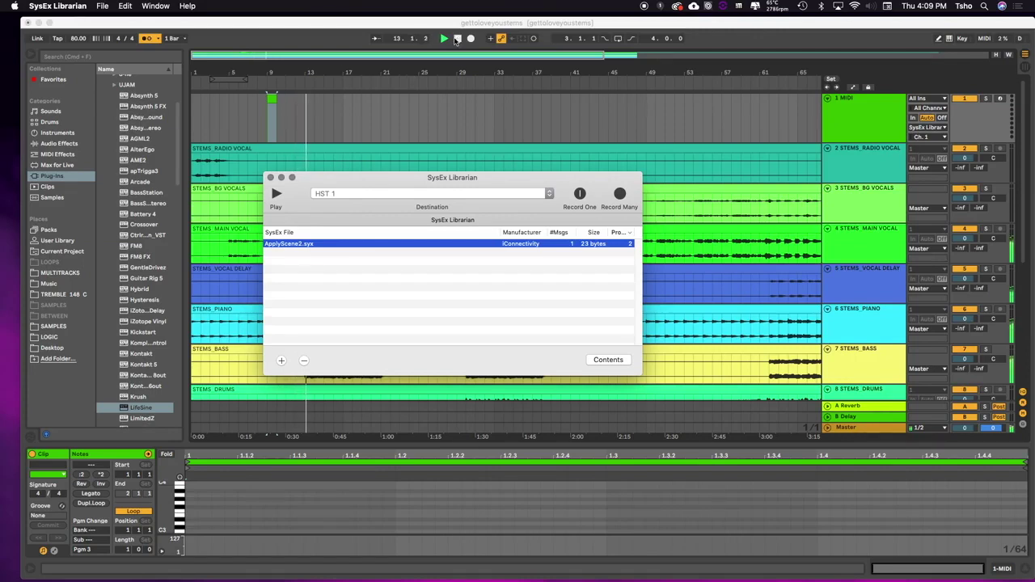
click(558, 23)
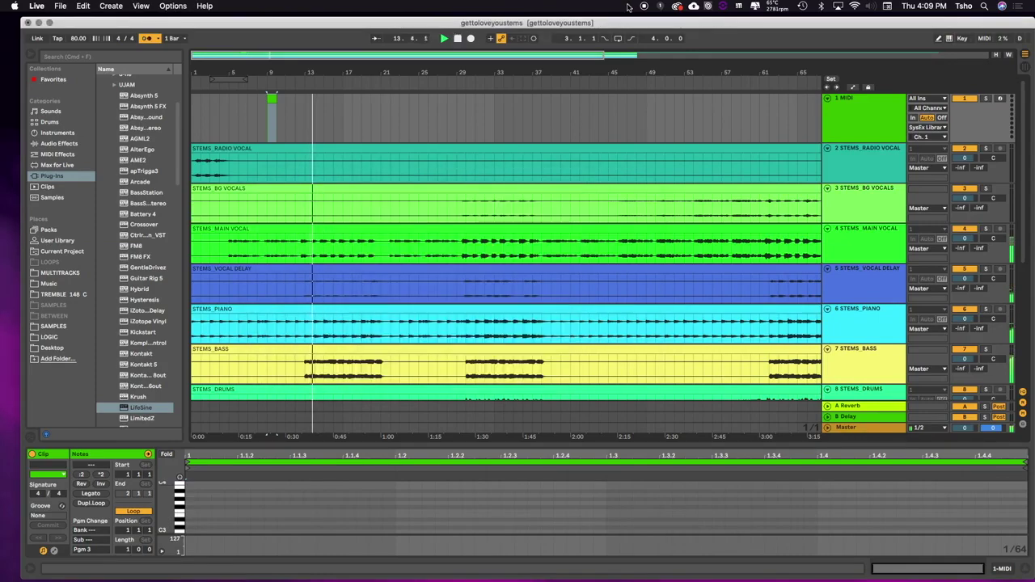